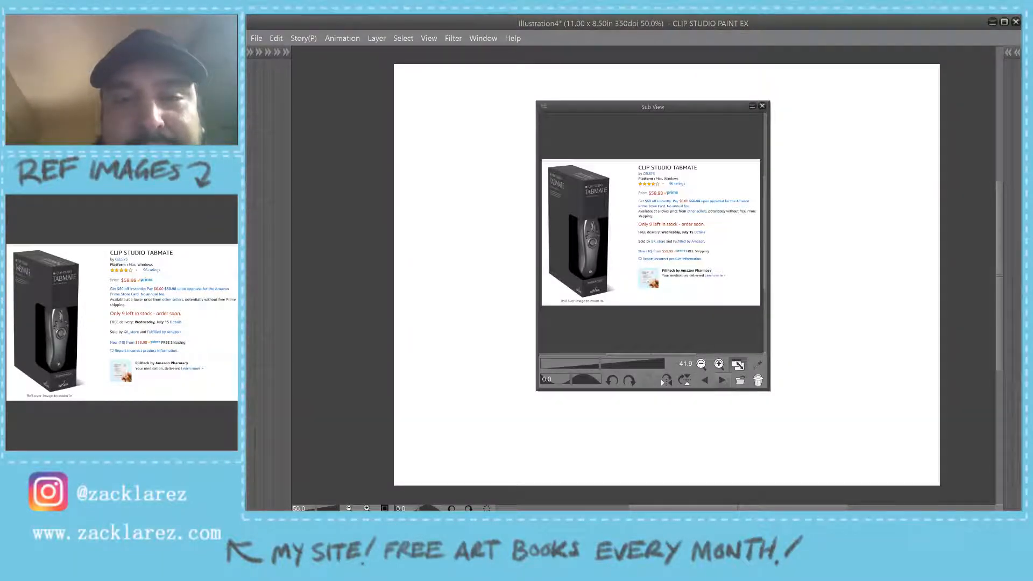
- Show the red-haired elf illustration as the reference image in the Sub View window and close that window
left_click(722, 381)
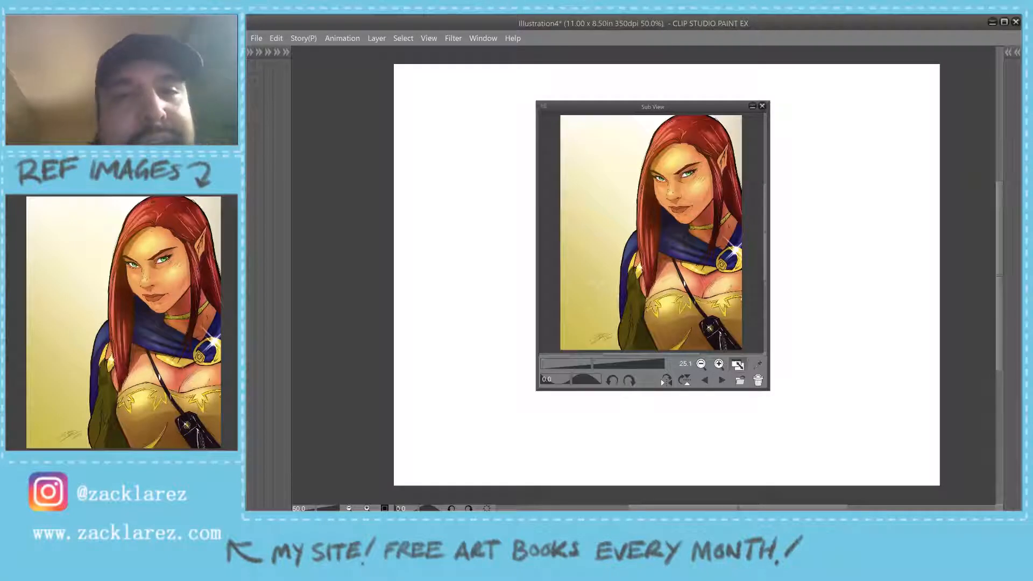
left_click(763, 106)
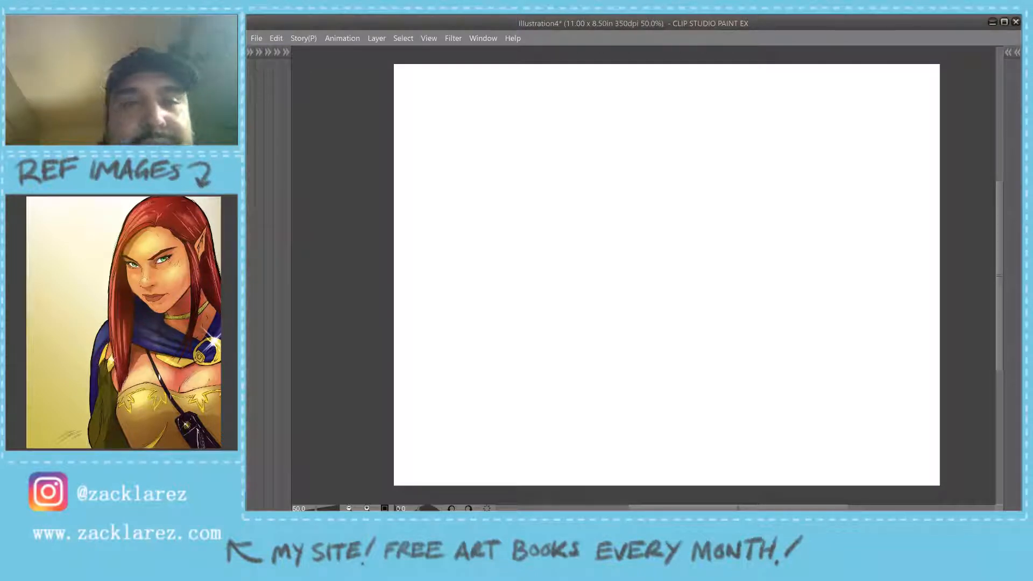
- Add a new raster layer above the hidden Layer 1
key("F7")
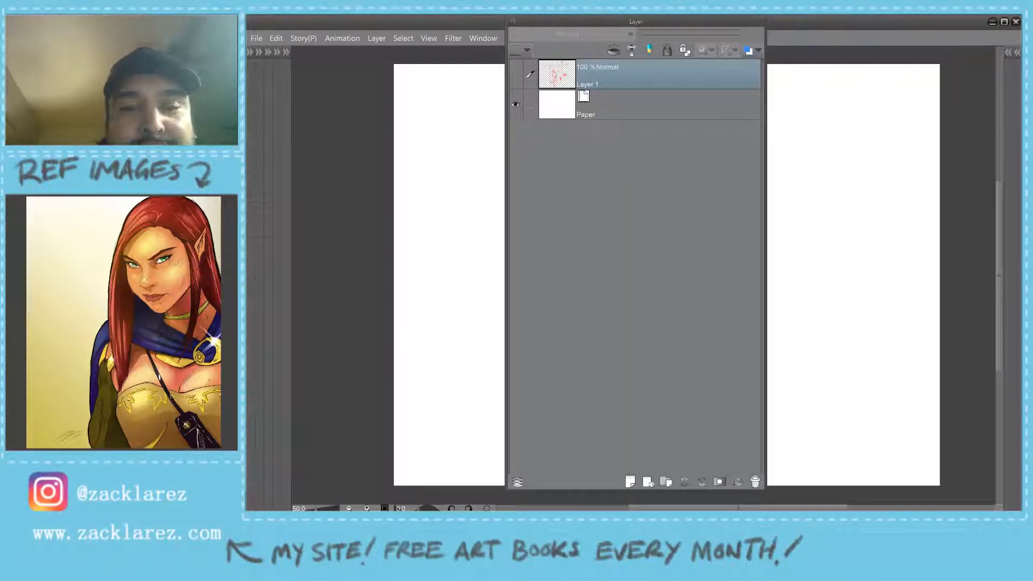
key("ctrl+shift+n")
key("F7")
mouse_move(532, 226)
left_mouse_down()
mouse_move(564, 179)
mouse_move(619, 220)
mouse_move(701, 251)
mouse_move(682, 297)
mouse_move(685, 326)
mouse_move(748, 354)
mouse_move(854, 341)
mouse_move(822, 425)
mouse_move(887, 338)
mouse_move(870, 268)
mouse_move(633, 369)
mouse_move(619, 319)
mouse_move(767, 163)
mouse_move(665, 235)
left_mouse_up()
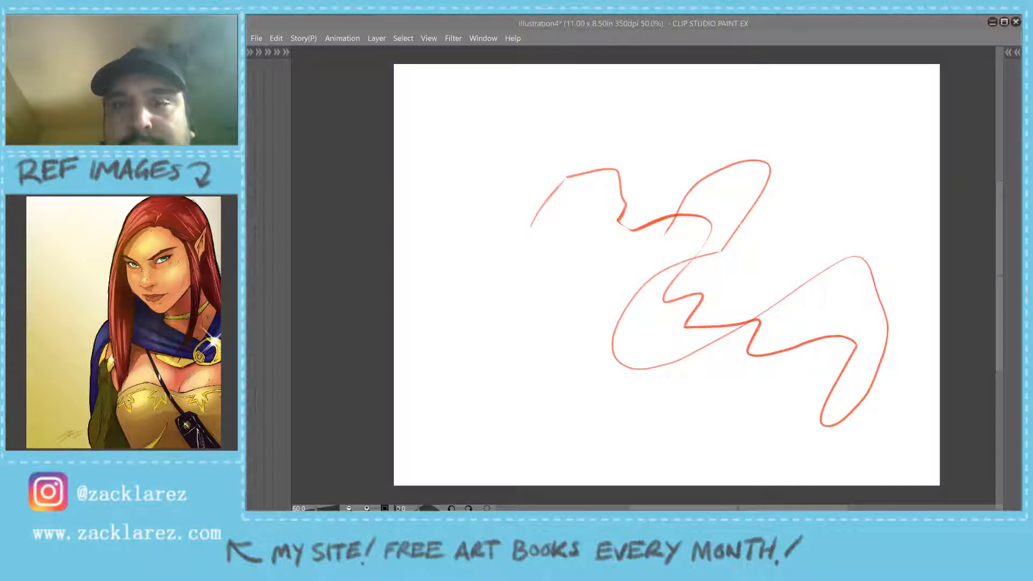
left_click_drag(667, 274, 613, 293)
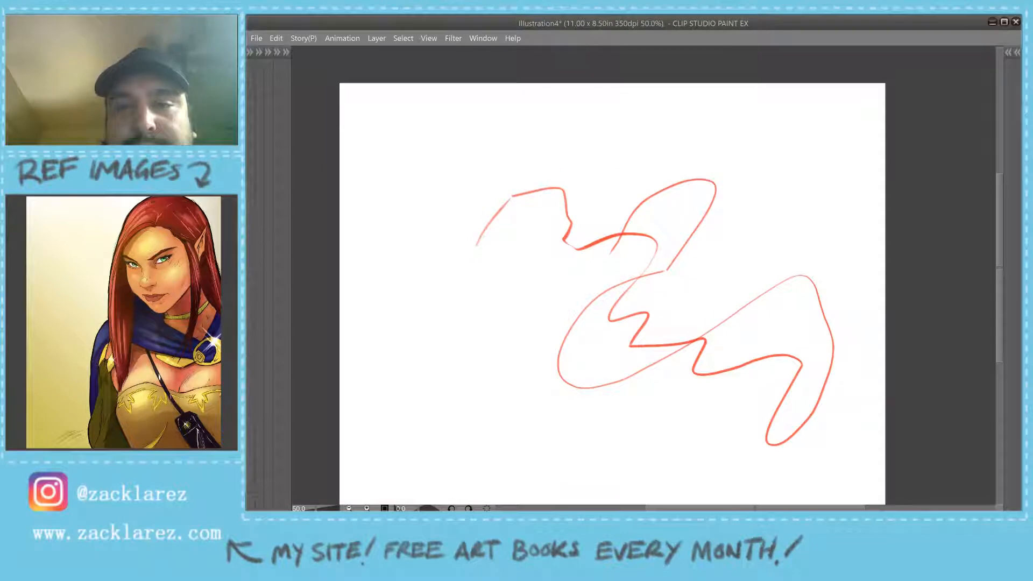
key("ctrl+minus")
key("ctrl+z")
key("ctrl+z")
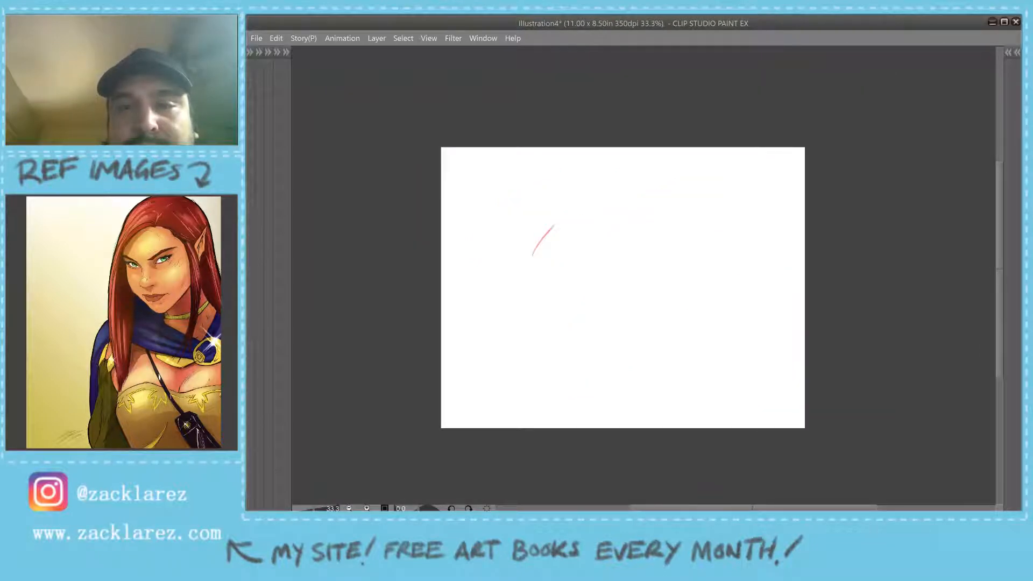
key("ctrl+z")
mouse_move(570, 282)
left_mouse_down()
mouse_move(646, 240)
mouse_move(624, 317)
mouse_move(646, 339)
mouse_move(692, 311)
mouse_move(734, 338)
mouse_move(847, 322)
left_mouse_up()
key("ctrl+z")
- Sketch a large rounded head outline in red in the upper left of the canvas
scroll(750, 321, "up", 1)
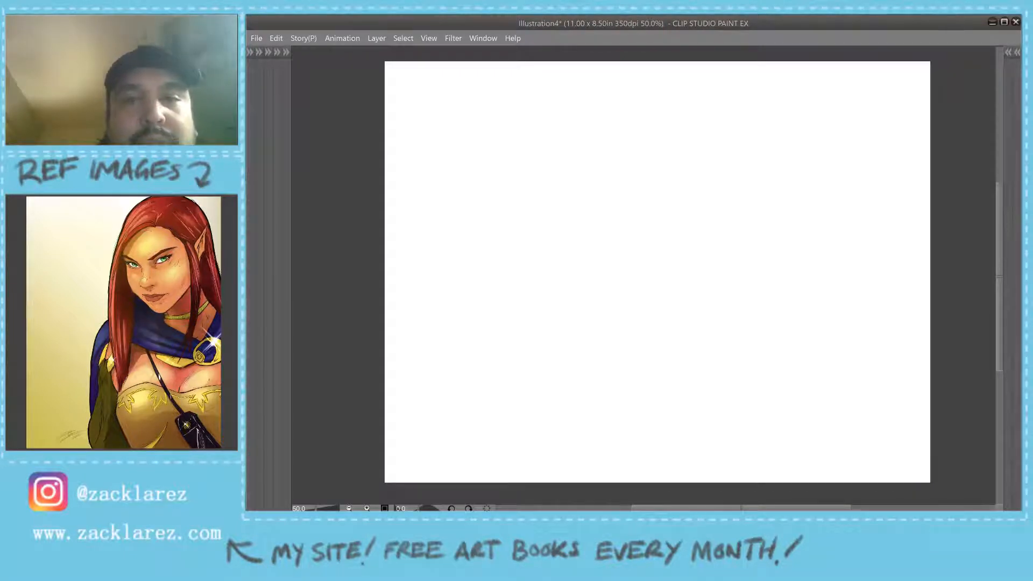
mouse_move(441, 144)
left_mouse_down()
mouse_move(501, 78)
mouse_move(552, 85)
mouse_move(616, 166)
mouse_move(486, 259)
left_mouse_up()
left_click_drag(609, 143, 601, 228)
mouse_move(479, 256)
left_mouse_down()
mouse_move(530, 272)
mouse_move(594, 230)
mouse_move(585, 250)
left_mouse_up()
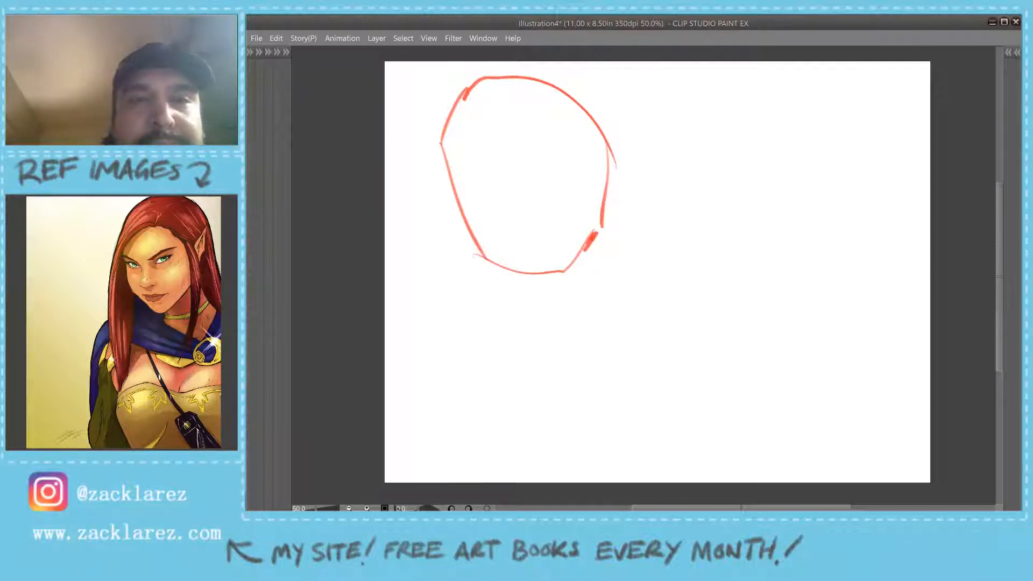
- Sketch the neck, shoulders and upper arms beneath the large foreground head
left_click_drag(603, 202, 629, 299)
left_click_drag(507, 269, 527, 339)
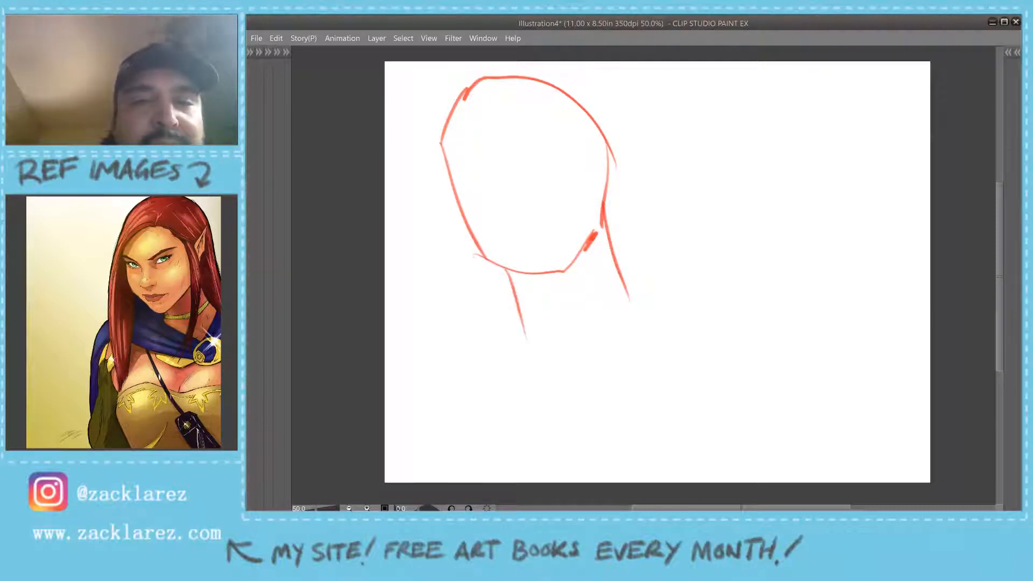
mouse_move(517, 293)
left_mouse_down()
mouse_move(450, 372)
mouse_move(447, 464)
left_mouse_up()
mouse_move(623, 275)
left_mouse_down()
mouse_move(734, 328)
mouse_move(773, 460)
left_mouse_up()
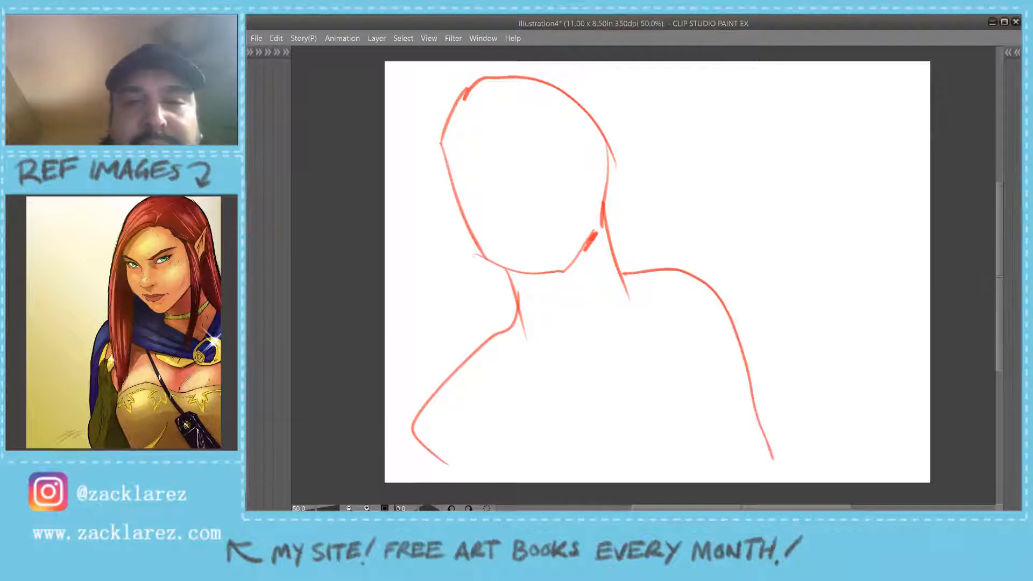
- Sketch a smaller figure behind the foreground figure's shoulder, with its head, neck, shoulders and outer arm line
mouse_move(687, 152)
left_mouse_down()
mouse_move(697, 204)
mouse_move(746, 187)
mouse_move(738, 218)
left_mouse_up()
mouse_move(730, 123)
left_mouse_down()
mouse_move(744, 138)
mouse_move(742, 209)
left_mouse_up()
mouse_move(707, 221)
left_mouse_down()
mouse_move(725, 248)
mouse_move(754, 212)
mouse_move(671, 267)
left_mouse_up()
left_click_drag(751, 216, 829, 251)
left_click_drag(827, 258, 869, 460)
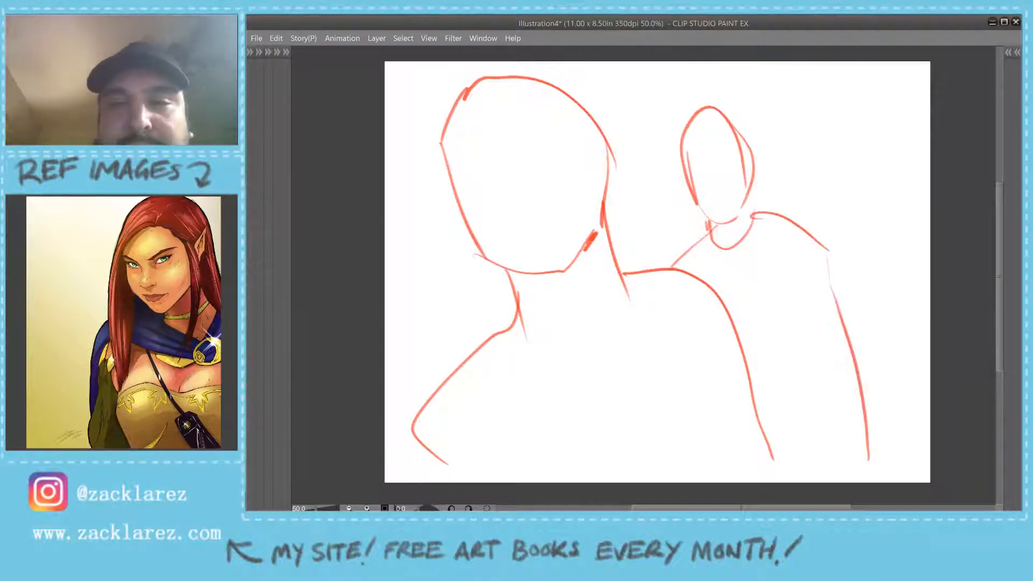
- Draw the room's ceiling lines in perspective behind both figures, with vertical wall corners on either side of the smaller figure
mouse_move(385, 92)
left_mouse_down()
mouse_move(785, 162)
mouse_move(893, 99)
left_mouse_up()
left_click_drag(664, 137, 849, 122)
mouse_move(714, 144)
left_mouse_down()
mouse_move(861, 121)
mouse_move(869, 269)
left_mouse_up()
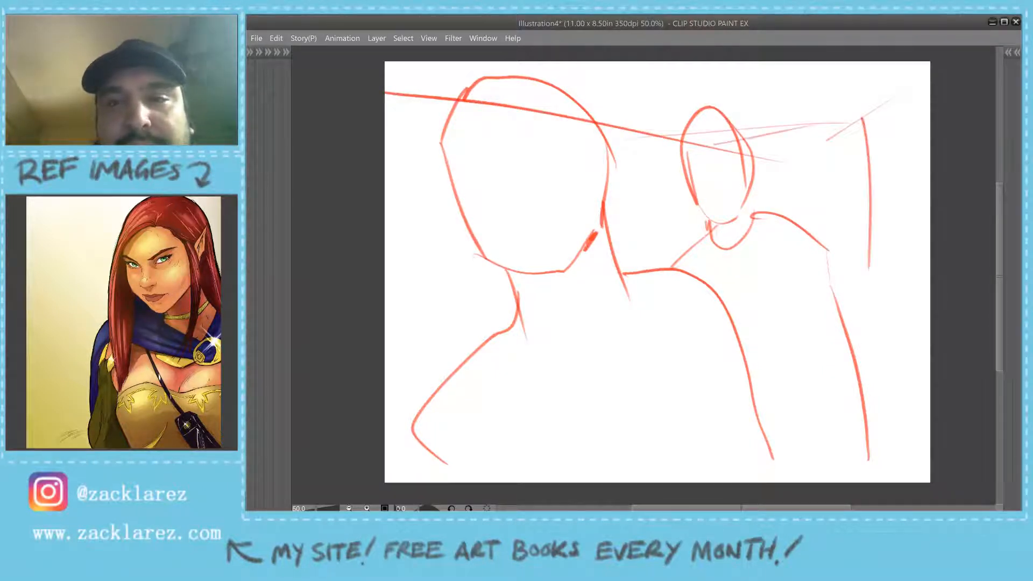
left_click_drag(652, 139, 667, 301)
- Sketch the narrow upright object behind the small figure's shoulder and the floor line running to the right canvas edge
mouse_move(807, 232)
left_mouse_down()
mouse_move(800, 191)
mouse_move(838, 188)
left_mouse_up()
mouse_move(839, 209)
left_mouse_down()
mouse_move(851, 322)
mouse_move(845, 210)
mouse_move(855, 293)
left_mouse_up()
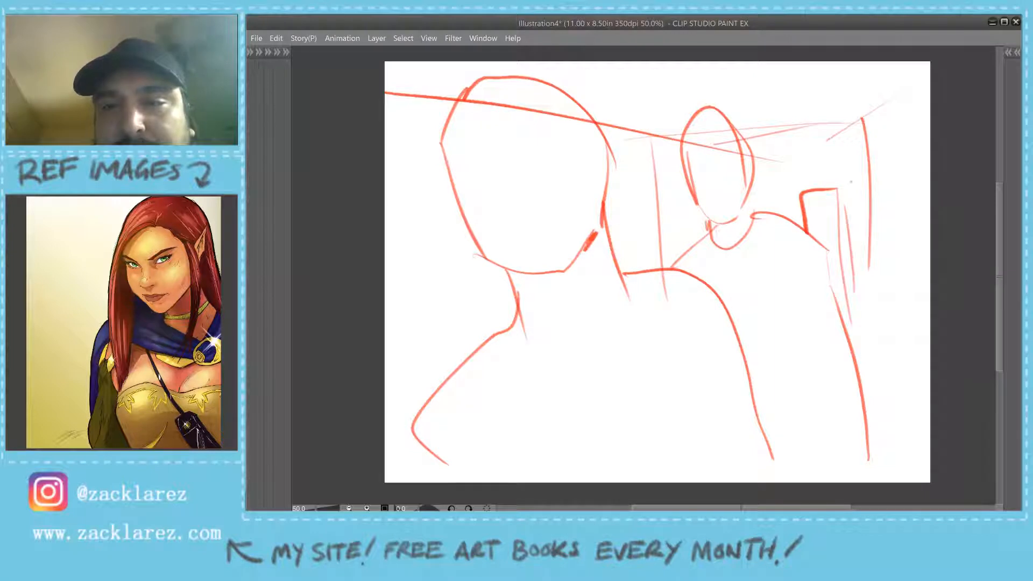
left_click_drag(851, 182, 856, 251)
mouse_move(855, 245)
left_mouse_down()
mouse_move(861, 301)
mouse_move(841, 311)
left_mouse_up()
left_click_drag(857, 293, 844, 302)
mouse_move(879, 216)
left_mouse_down()
mouse_move(875, 272)
mouse_move(928, 334)
left_mouse_up()
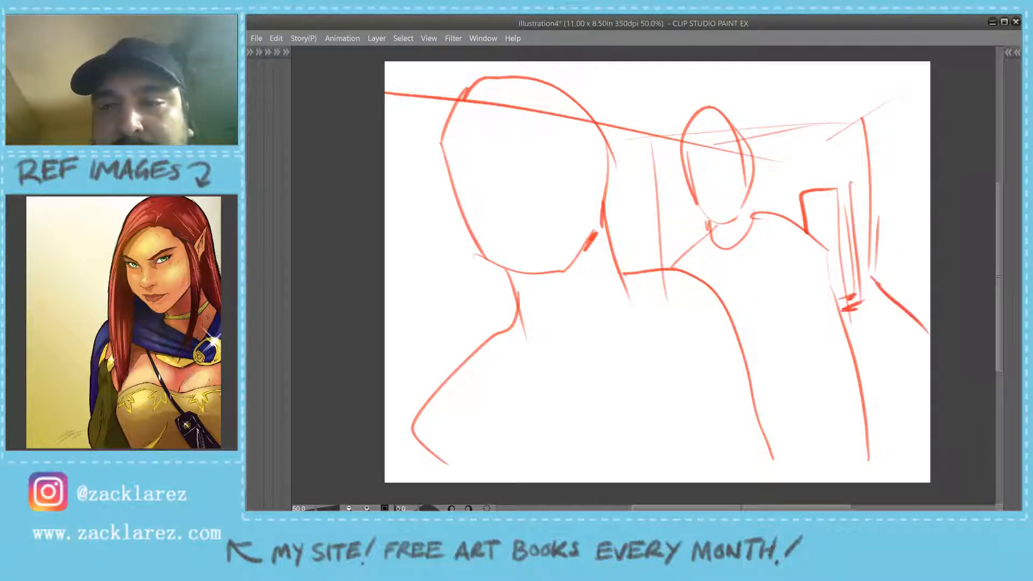
- Add the foreground figure's arm contour at its lower left and a short line from it to the canvas edge
left_click_drag(436, 389, 415, 476)
mouse_move(422, 417)
left_mouse_down()
mouse_move(416, 475)
mouse_move(385, 438)
left_mouse_up()
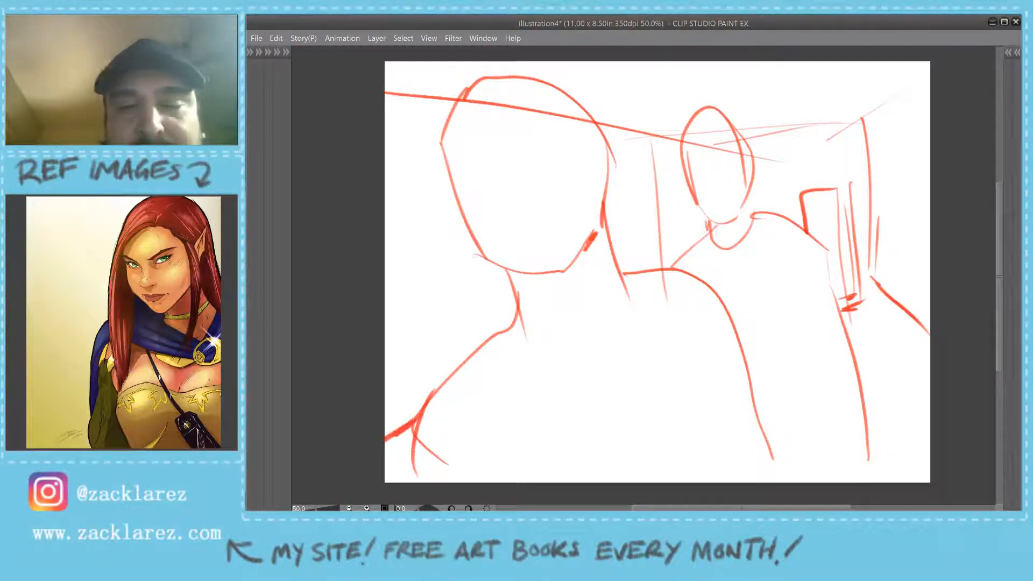
- Lasso the small background figure, scale it down slightly, apply the transform and clear the selection
scroll(536, 370, "down", 1)
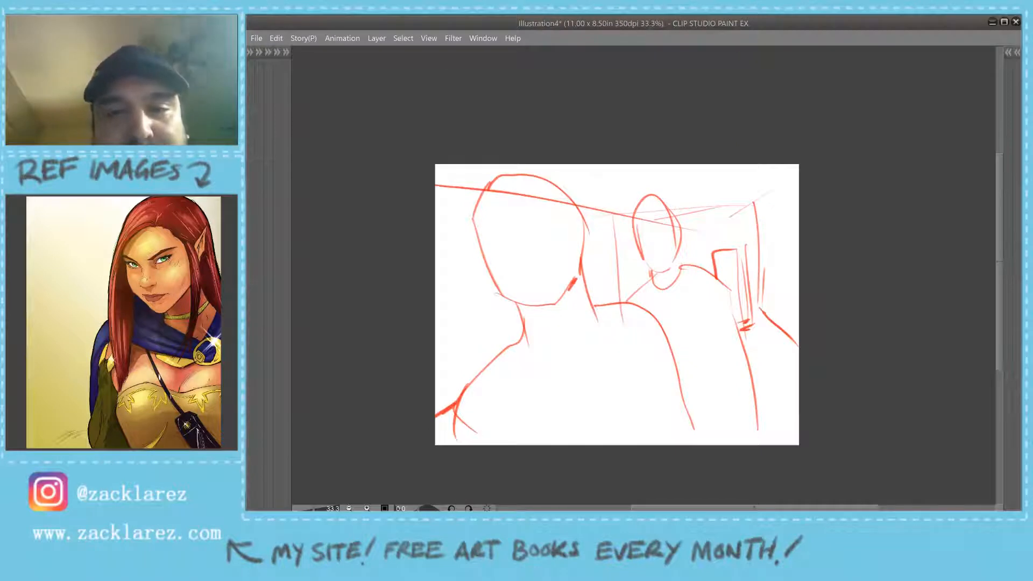
left_click_drag(647, 178, 623, 253)
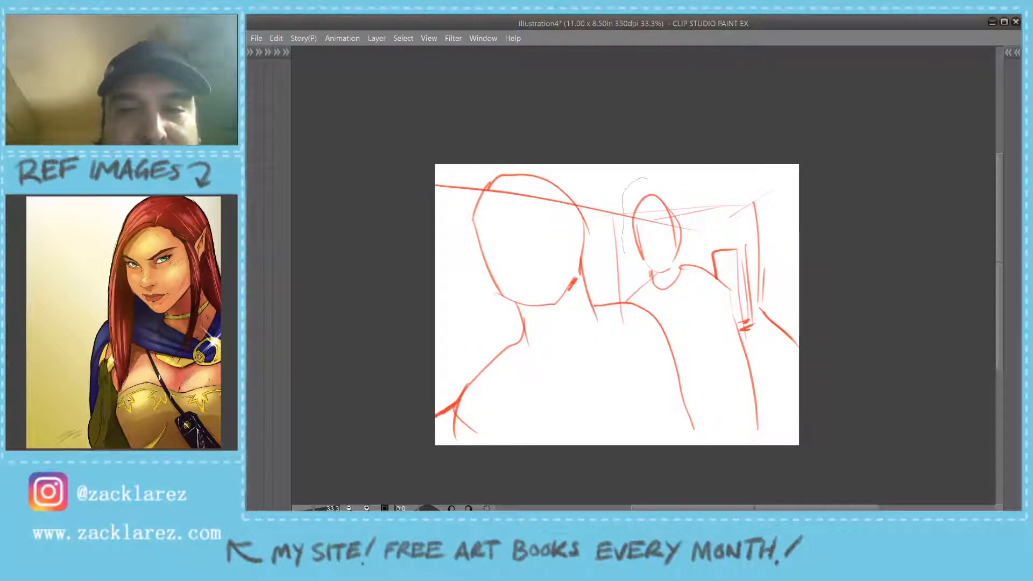
mouse_move(631, 293)
left_mouse_down()
mouse_move(773, 450)
mouse_move(767, 369)
mouse_move(732, 275)
mouse_move(696, 220)
mouse_move(647, 178)
left_mouse_up()
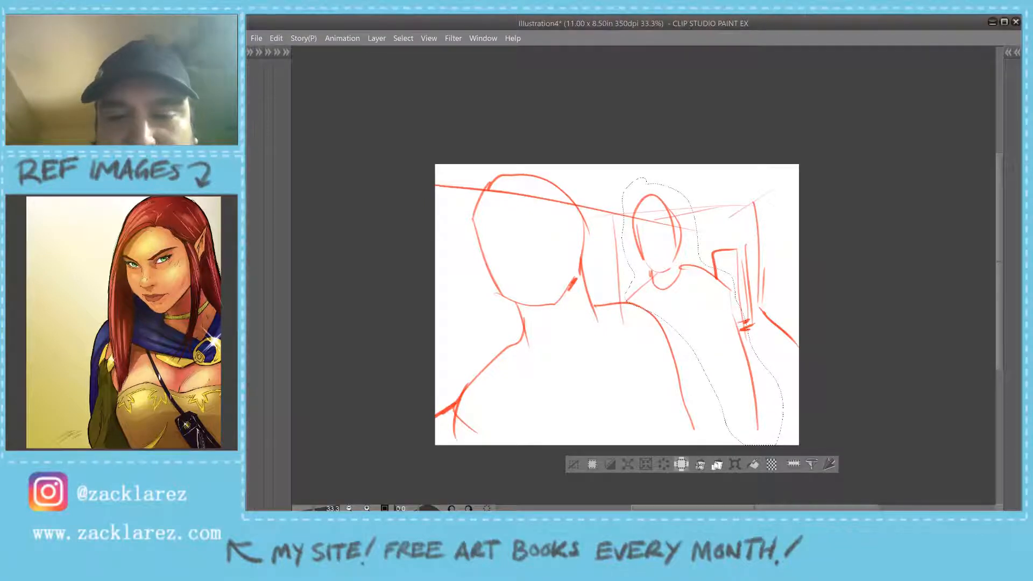
left_click(682, 464)
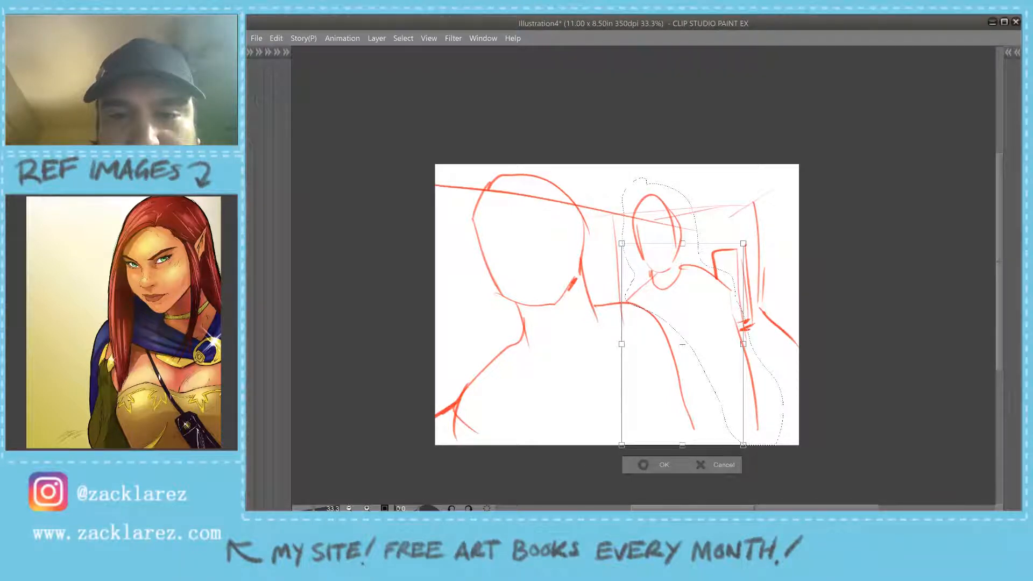
left_click_drag(682, 345, 706, 316)
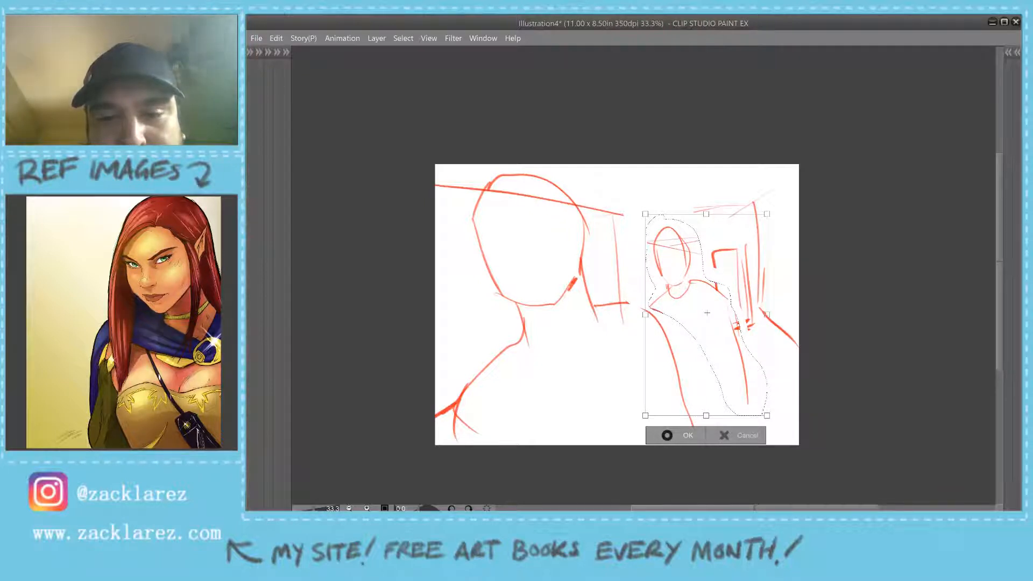
key("Return")
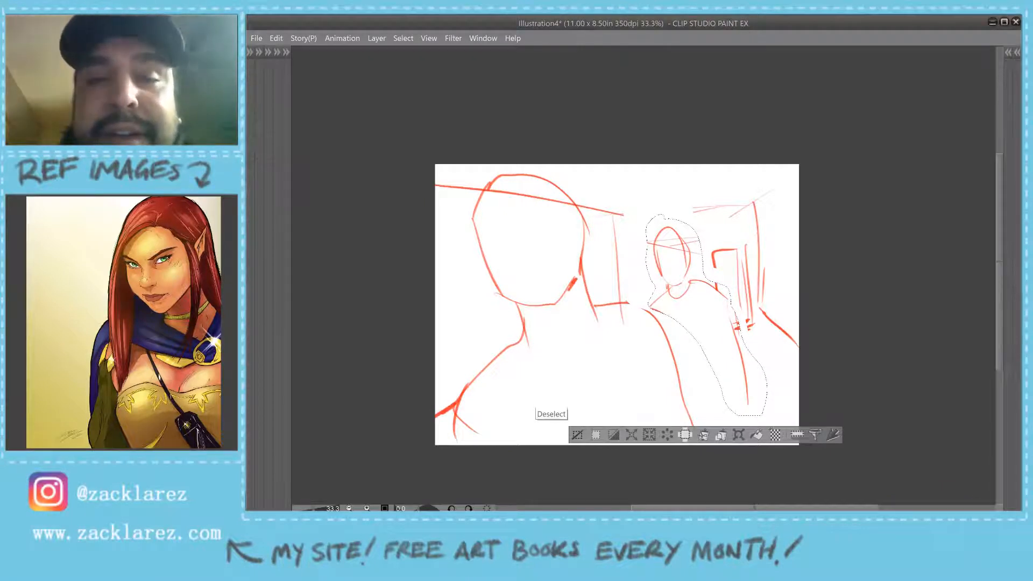
left_click(577, 435)
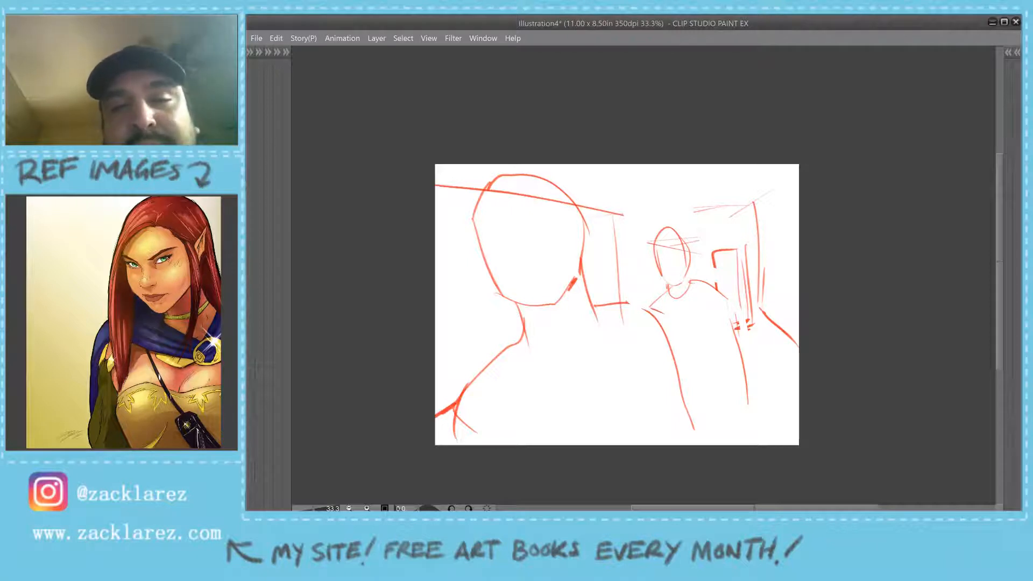
- Draw the centre and brow guidelines on the foreground face and mark its nose and mouth
key("F7")
key("F7")
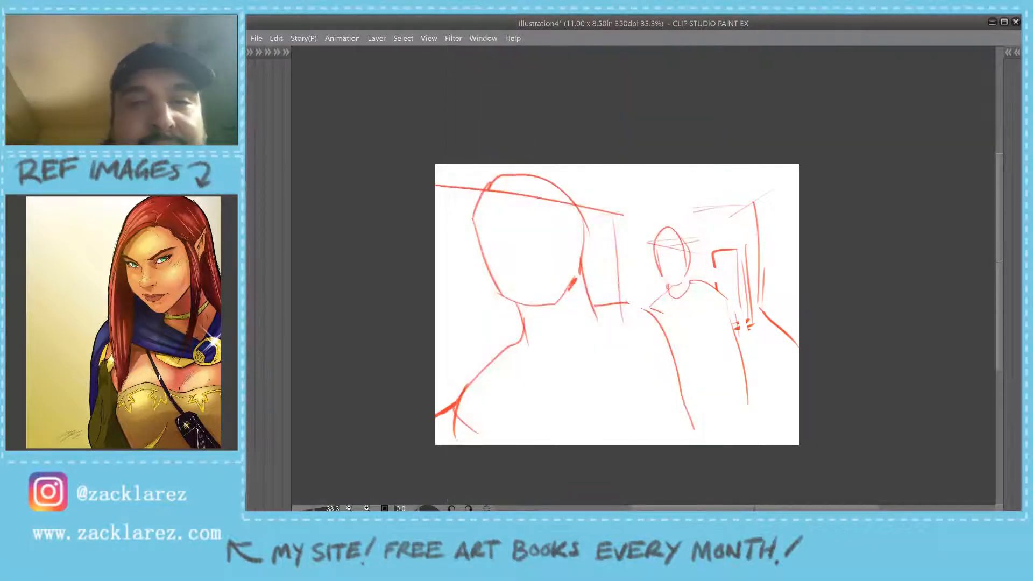
left_click_drag(502, 172, 528, 278)
left_click_drag(472, 252, 574, 219)
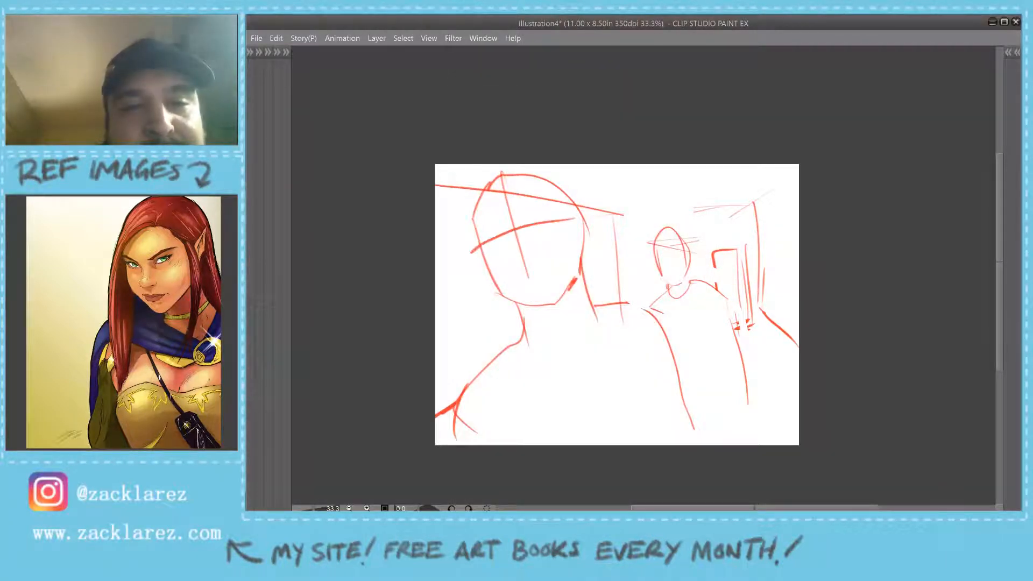
mouse_move(514, 239)
left_mouse_down()
mouse_move(525, 262)
mouse_move(551, 266)
left_mouse_up()
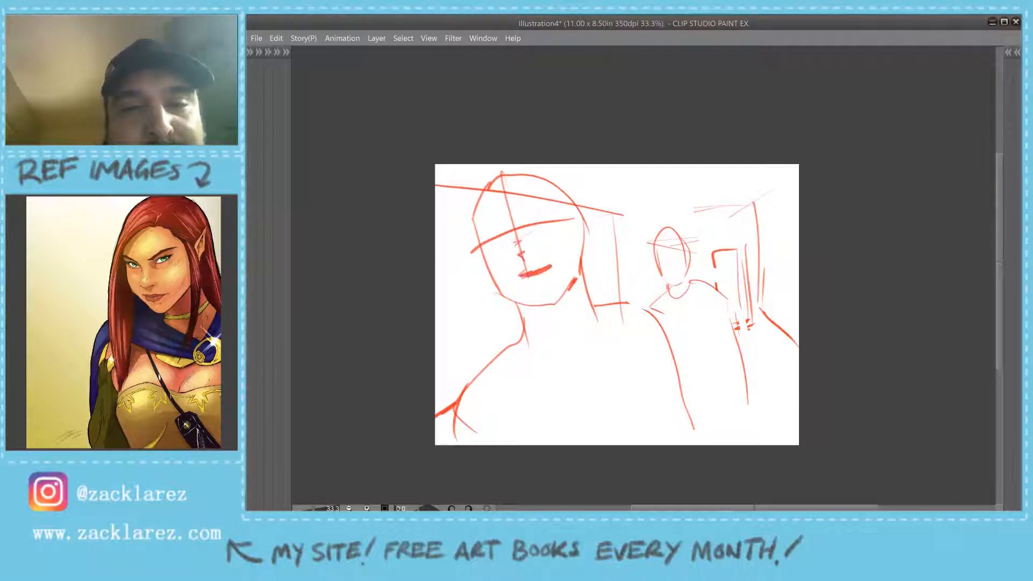
- Sketch a rounded shirt collar around the base of the foreground figure's neck
left_click_drag(514, 339, 555, 365)
left_click_drag(593, 310, 530, 352)
left_click_drag(533, 359, 567, 361)
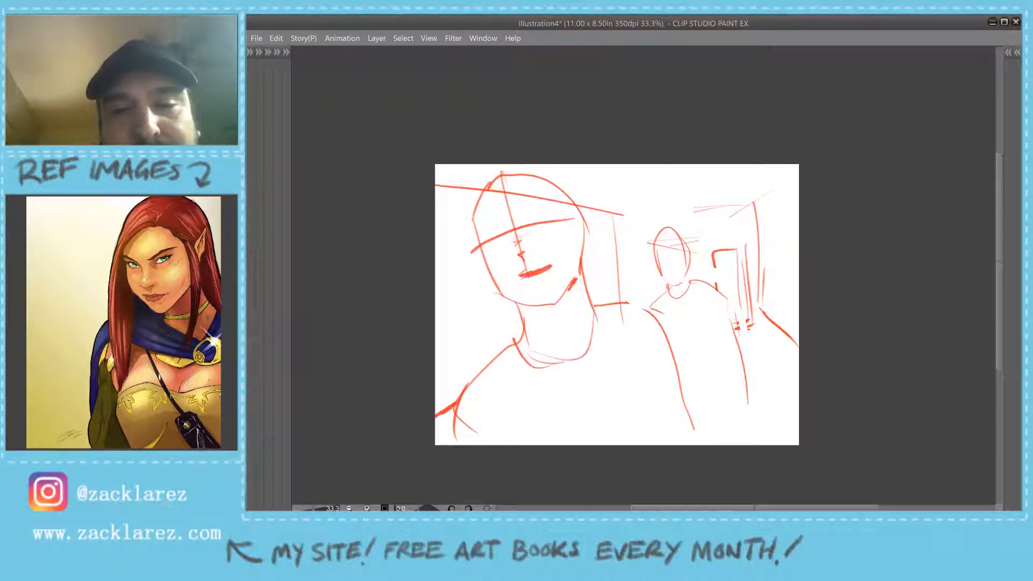
- Rough in the background figure's legs, waistline, neckline, chest and arm
mouse_move(730, 310)
left_mouse_down()
mouse_move(718, 352)
mouse_move(743, 407)
mouse_move(736, 427)
left_mouse_up()
left_click_drag(692, 388, 711, 395)
mouse_move(723, 360)
left_mouse_down()
mouse_move(675, 379)
mouse_move(725, 363)
mouse_move(707, 397)
mouse_move(726, 367)
mouse_move(715, 435)
left_mouse_up()
mouse_move(674, 305)
left_mouse_down()
mouse_move(680, 293)
mouse_move(682, 320)
left_mouse_up()
mouse_move(665, 295)
left_mouse_down()
mouse_move(688, 309)
mouse_move(684, 339)
mouse_move(718, 344)
mouse_move(721, 356)
left_mouse_up()
mouse_move(717, 318)
left_mouse_down()
mouse_move(719, 345)
mouse_move(734, 343)
left_mouse_up()
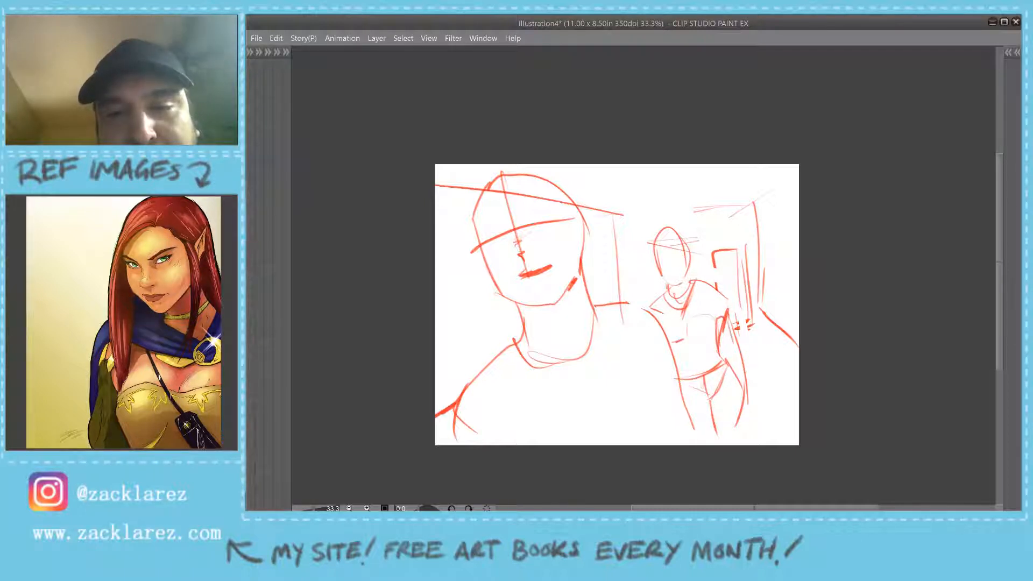
- Reinforce the background figure's shoulder line and draw long hair down both sides of its head
mouse_move(691, 280)
left_mouse_down()
mouse_move(725, 316)
mouse_move(708, 285)
mouse_move(719, 289)
left_mouse_up()
mouse_move(662, 232)
left_mouse_down()
mouse_move(650, 306)
mouse_move(681, 225)
left_mouse_up()
mouse_move(681, 237)
left_mouse_down()
mouse_move(702, 290)
mouse_move(660, 240)
mouse_move(653, 291)
mouse_move(690, 274)
mouse_move(664, 294)
mouse_move(681, 283)
left_mouse_up()
left_click_drag(687, 244, 697, 275)
- Add an ear and side contours to the foreground head, and redraw the back wall's ceiling line
left_click_drag(574, 212, 583, 270)
left_click_drag(581, 215, 591, 256)
left_click_drag(477, 249, 506, 301)
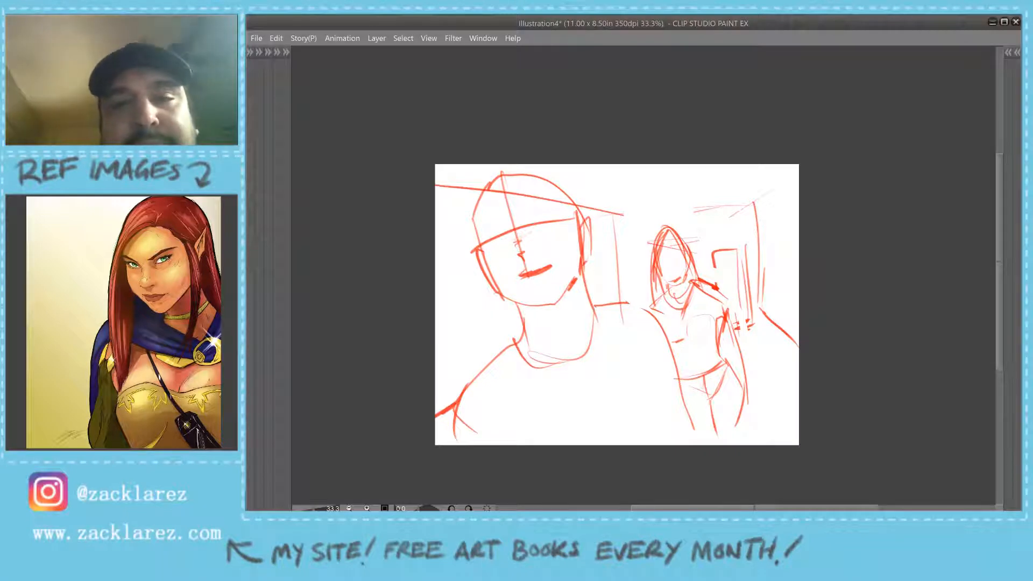
mouse_move(631, 221)
left_mouse_down()
mouse_move(732, 213)
mouse_move(770, 190)
left_mouse_up()
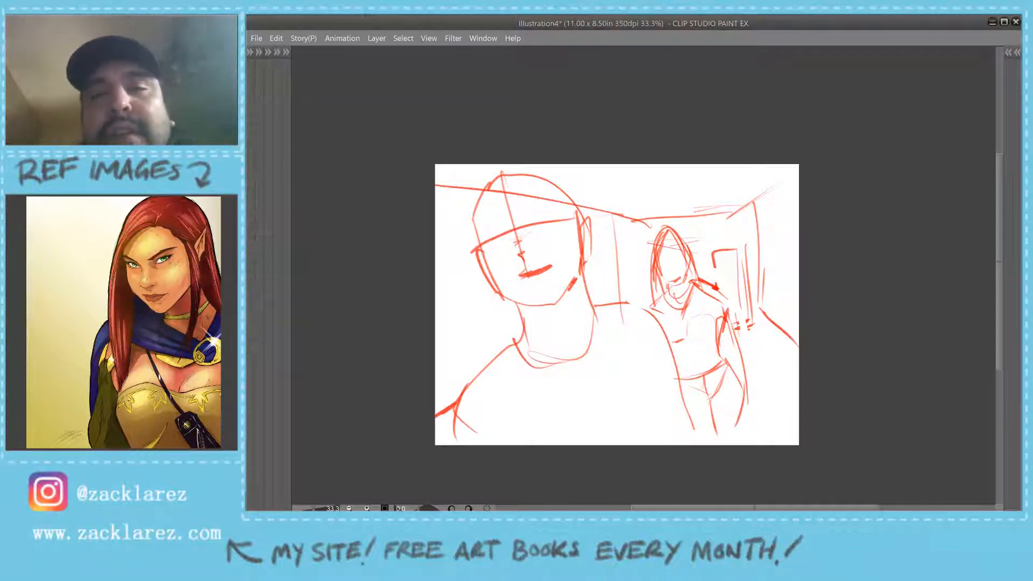
- Hide Layer 2 with the two-figure sketch and add a new raster layer above it
key("F7")
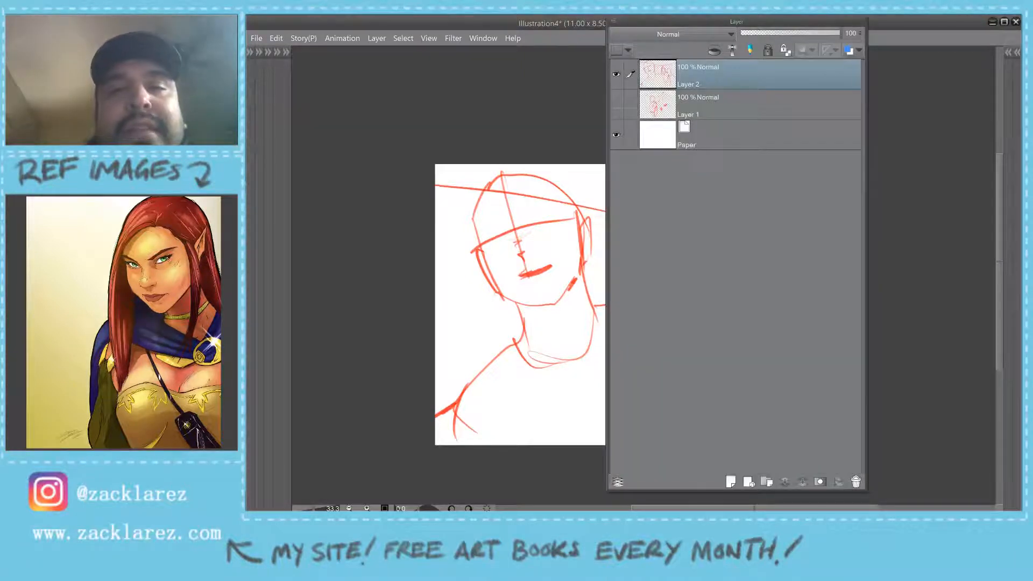
key("ctrl+shift+n")
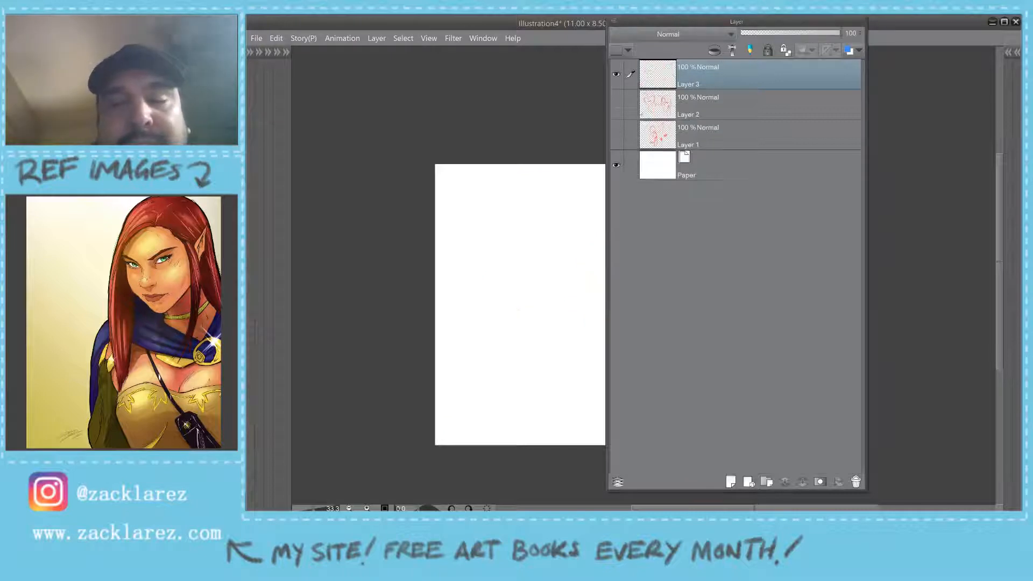
key("F7")
- Handwrite "5 chars." in red near the top of the blank canvas
left_click_drag(593, 280, 641, 197)
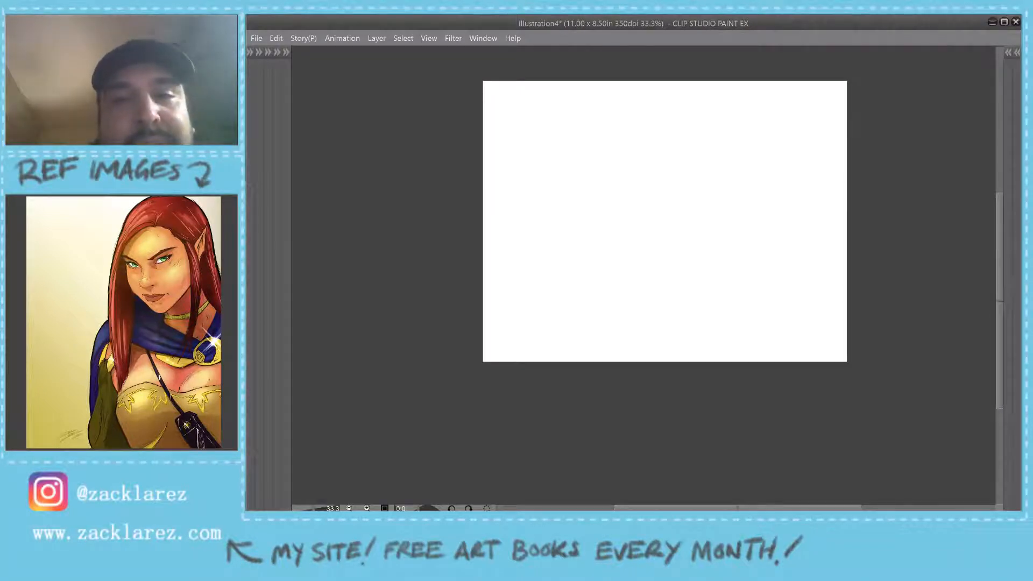
mouse_move(559, 103)
left_mouse_down()
mouse_move(540, 110)
mouse_move(538, 137)
left_mouse_up()
mouse_move(582, 110)
left_mouse_down()
mouse_move(581, 120)
mouse_move(610, 116)
mouse_move(625, 103)
left_mouse_up()
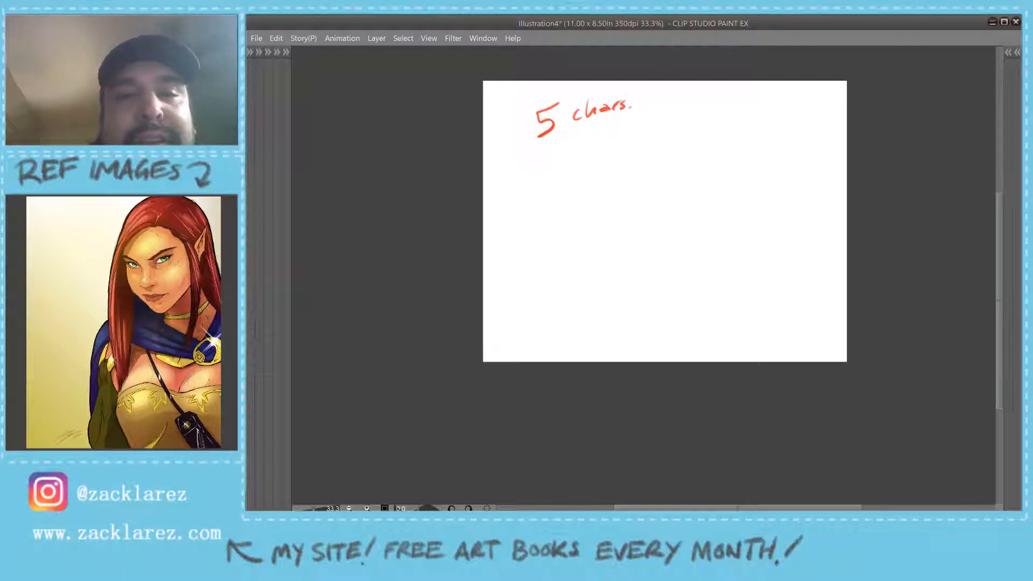
- Reopen the Sub View reference window and cycle through its images to the grayscale sketch of three women
key("Tab")
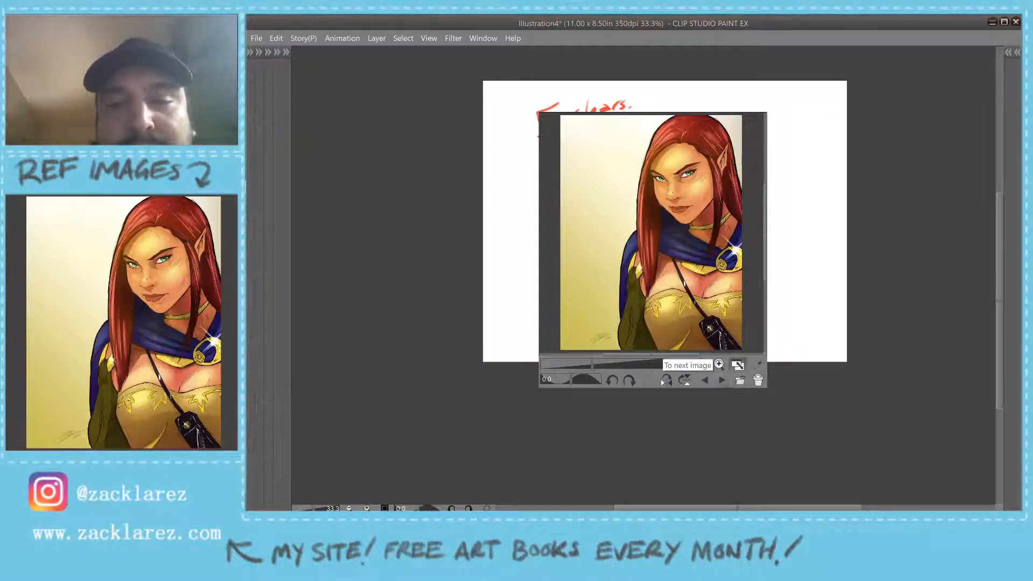
left_click(722, 380)
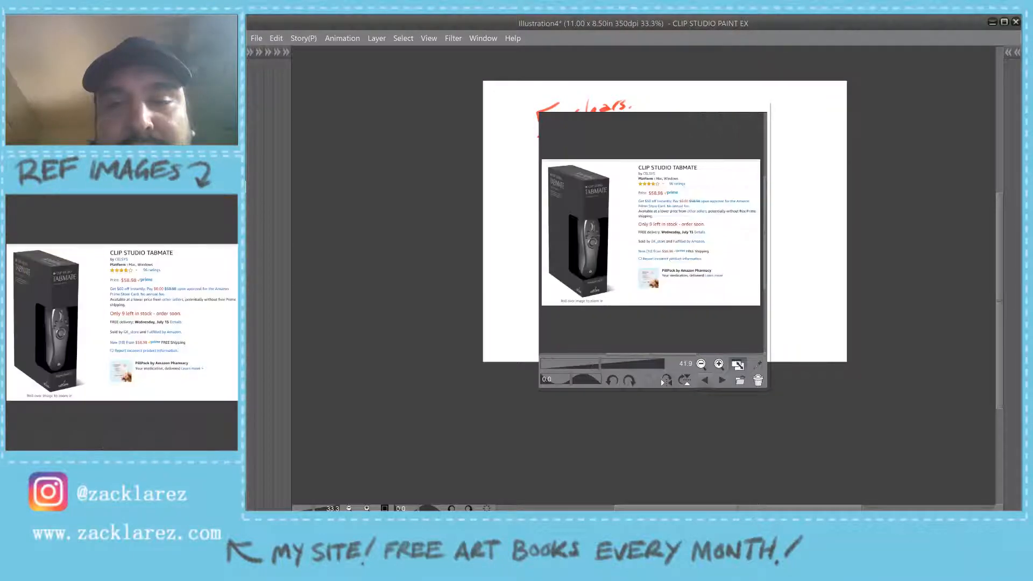
left_click(722, 380)
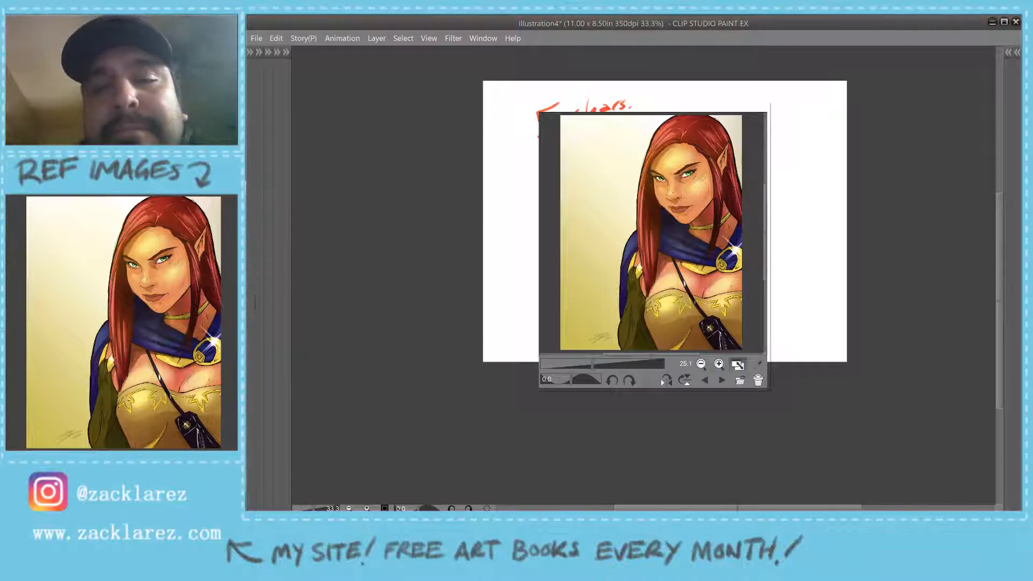
left_click(722, 380)
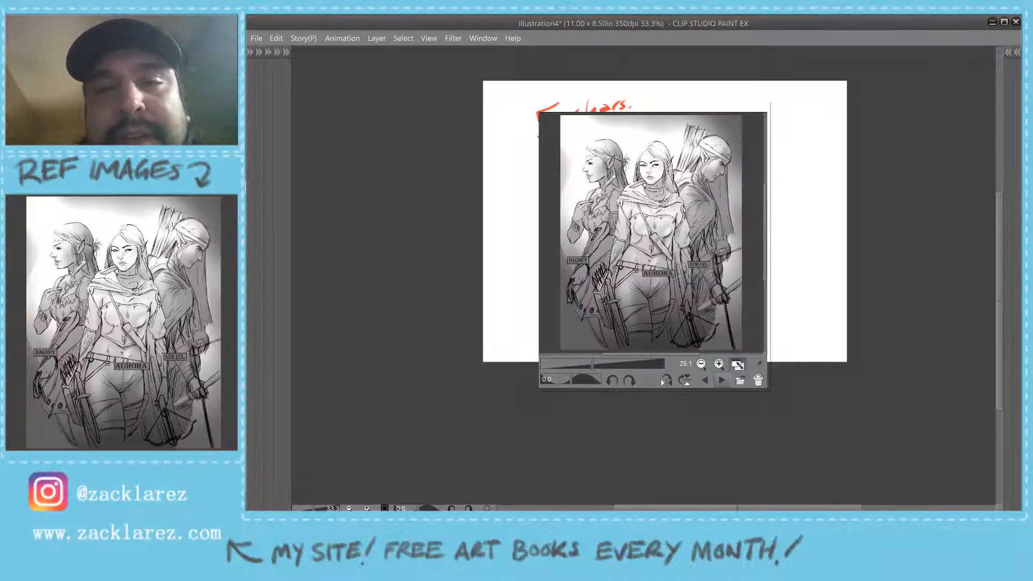